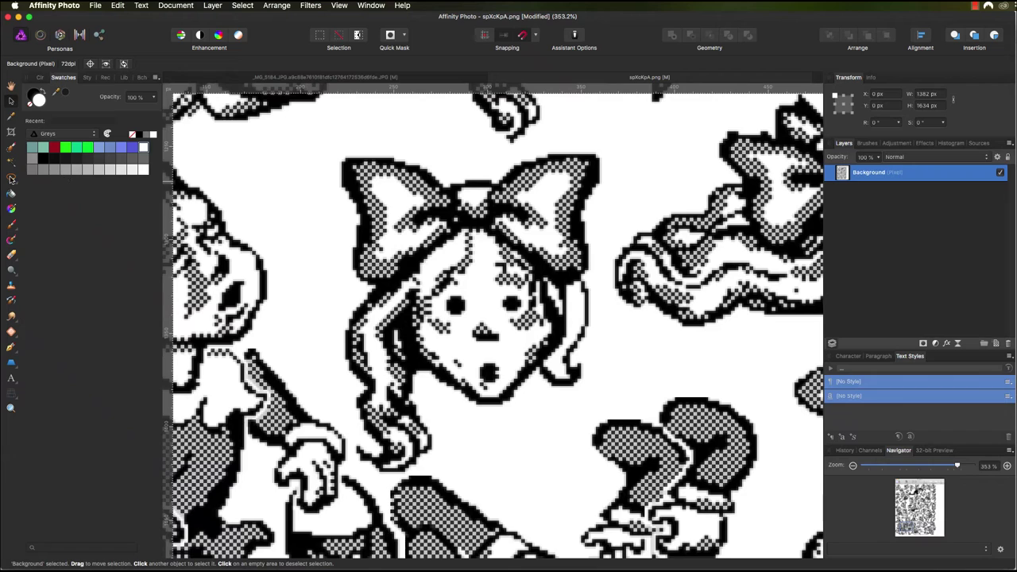
Step: Lasso the girl's head, bow and hair with a freehand selection closed at the start point
left_click(11, 179)
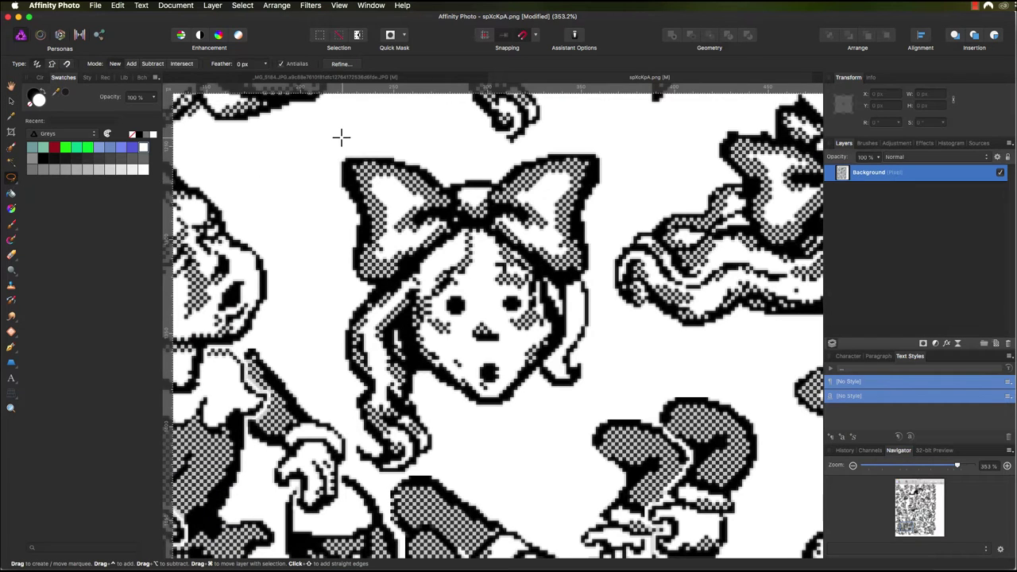
left_click_drag(341, 138, 333, 378)
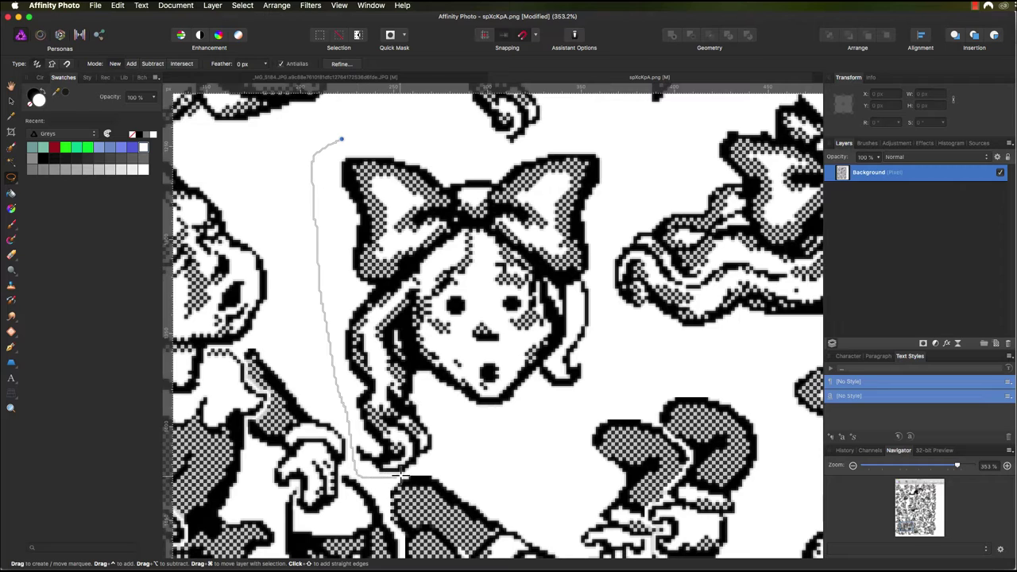
left_click_drag(433, 465, 600, 366)
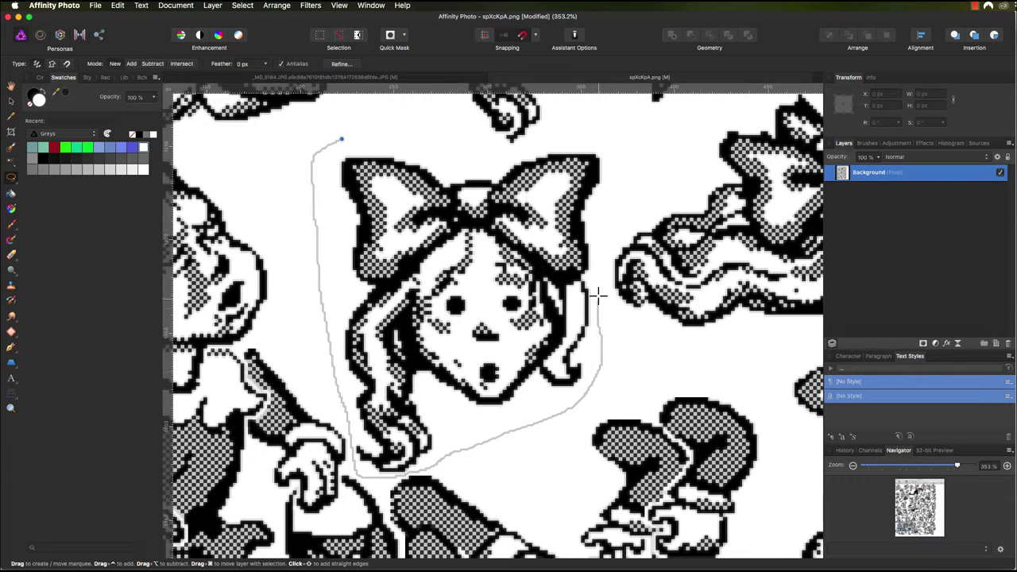
left_click_drag(598, 296, 615, 161)
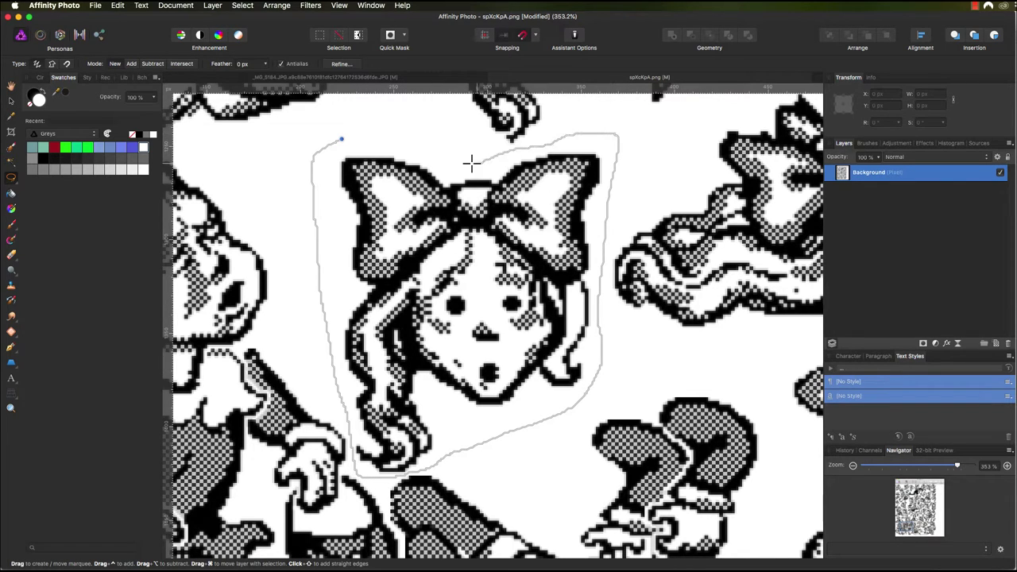
left_click_drag(471, 163, 342, 140)
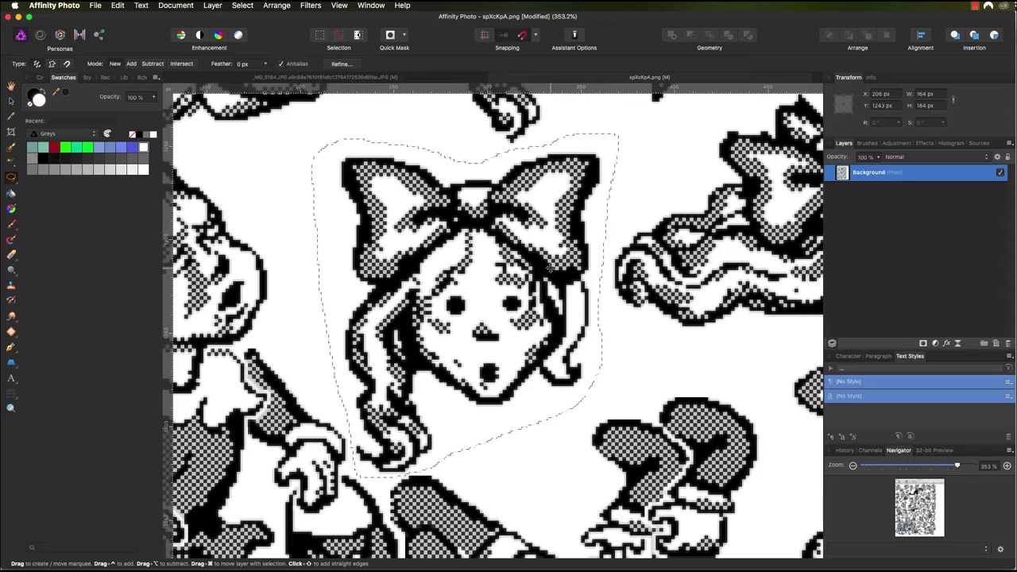
Step: Copy the selected head to its own layer, hide the original, deselect and apply Erase White Paper
key("super+j")
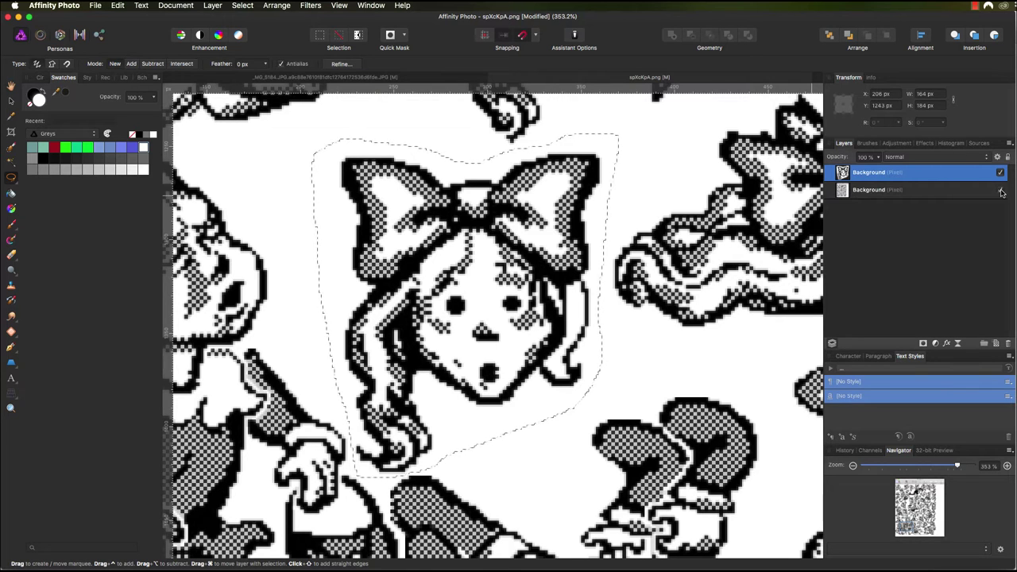
left_click(1000, 191)
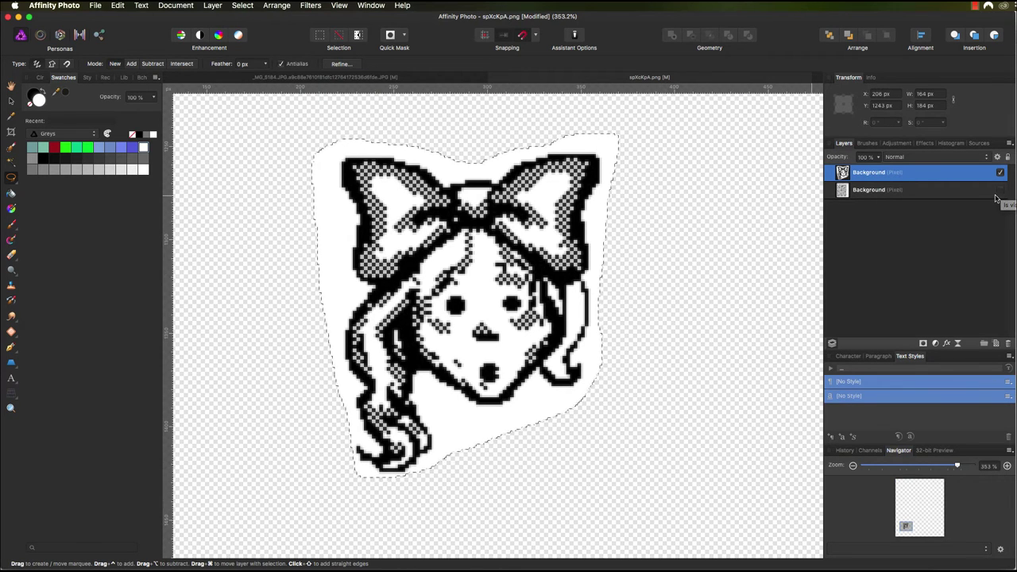
key("super+d")
left_click(306, 5)
mouse_move(320, 68)
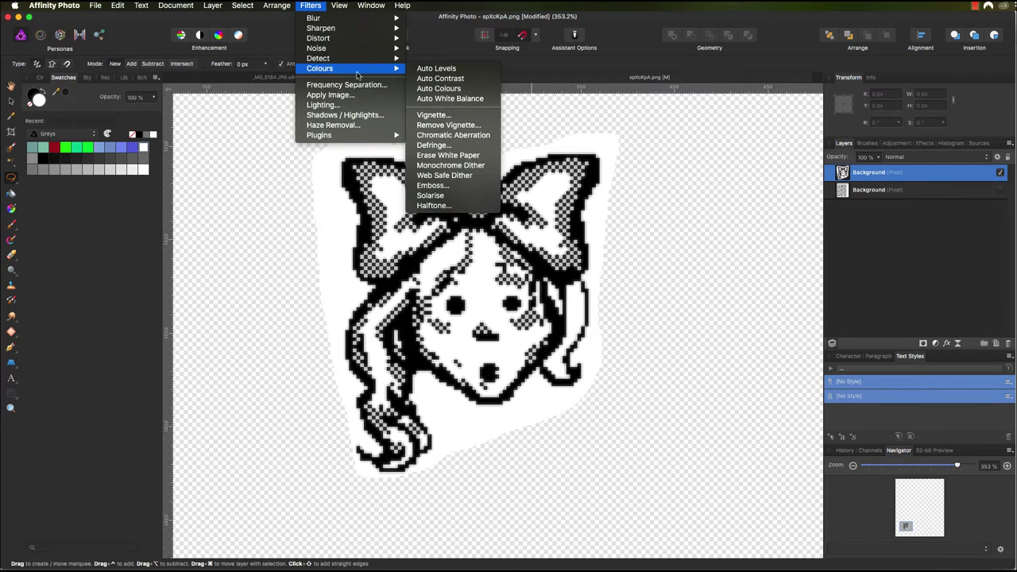
left_click(450, 155)
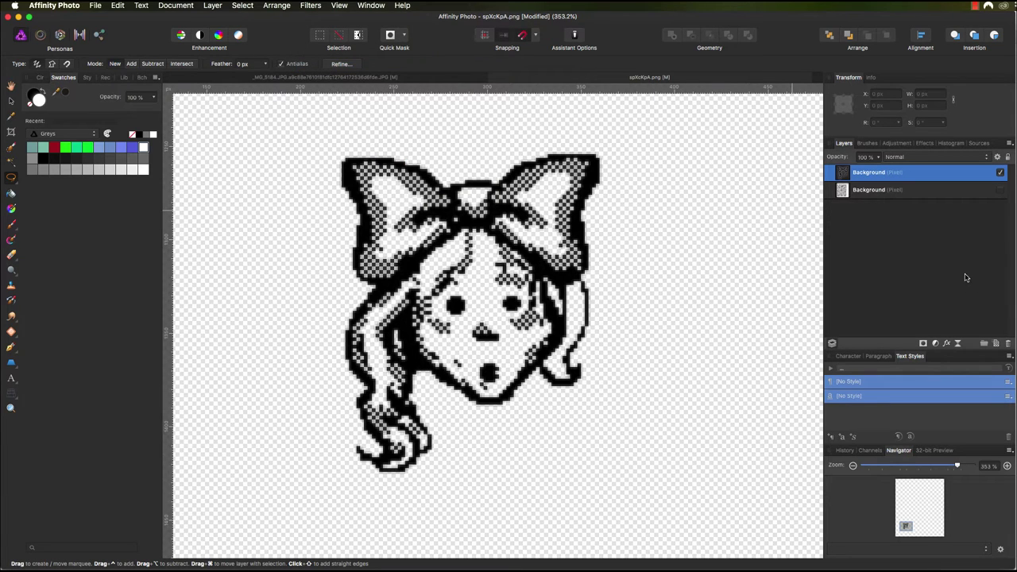
Step: Add a new pixel layer below the line art and load the Paint Brush with dark red
left_click(996, 344)
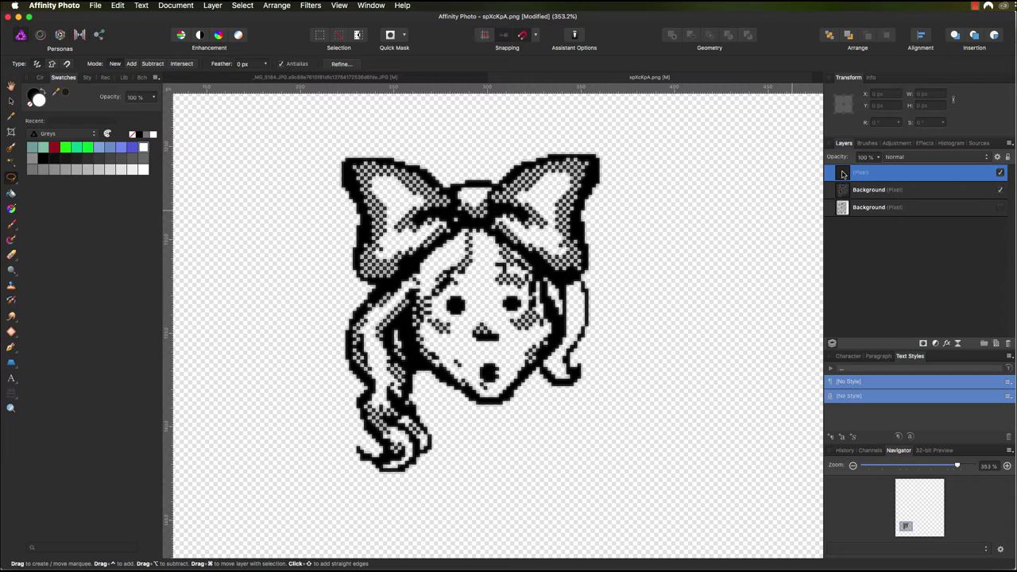
key("super+bracketleft")
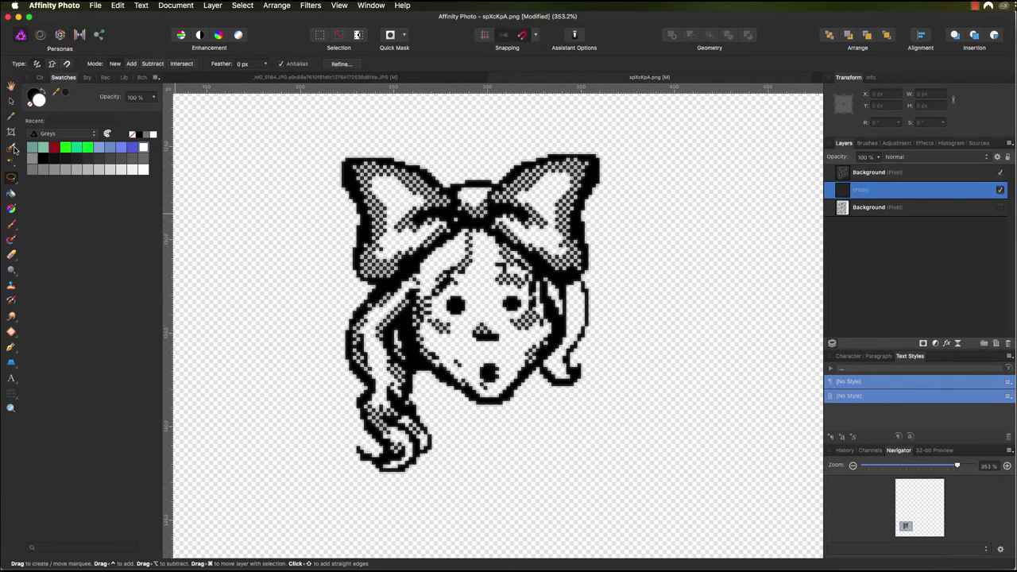
left_click(11, 225)
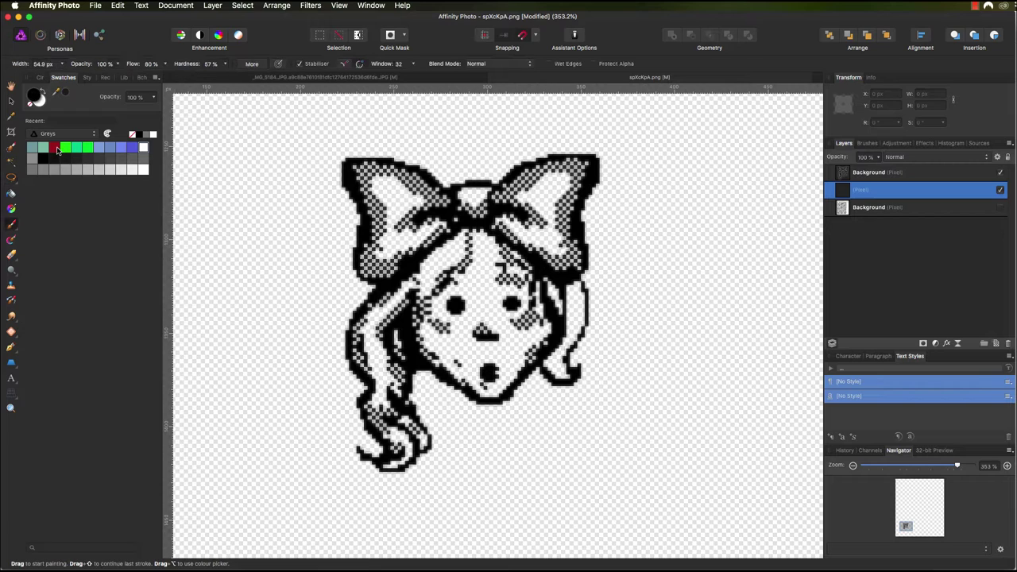
left_click(56, 148)
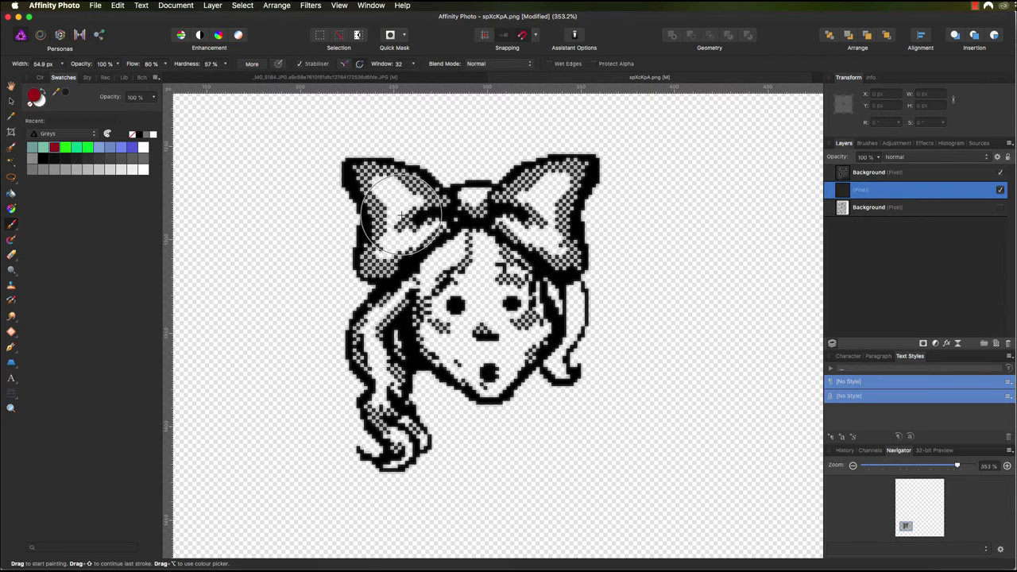
Step: With a smaller brush, paint both loops of the bow dark red
key("bracketleft")
key("bracketleft")
key("bracketleft")
key("bracketleft")
key("bracketleft")
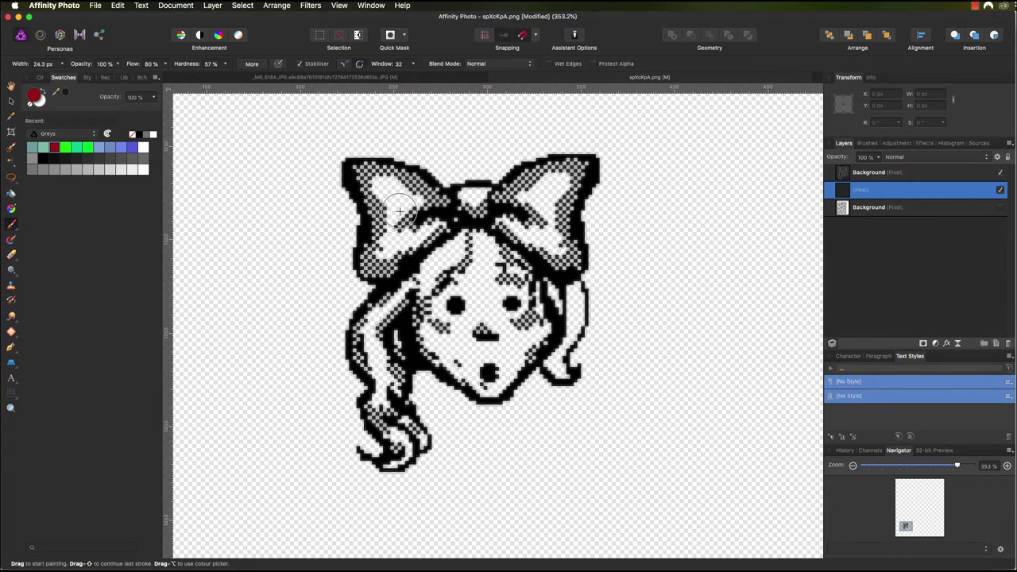
key("bracketleft")
mouse_move(357, 169)
left_mouse_down()
mouse_move(444, 227)
mouse_move(364, 271)
mouse_move(384, 203)
mouse_move(363, 183)
left_mouse_up()
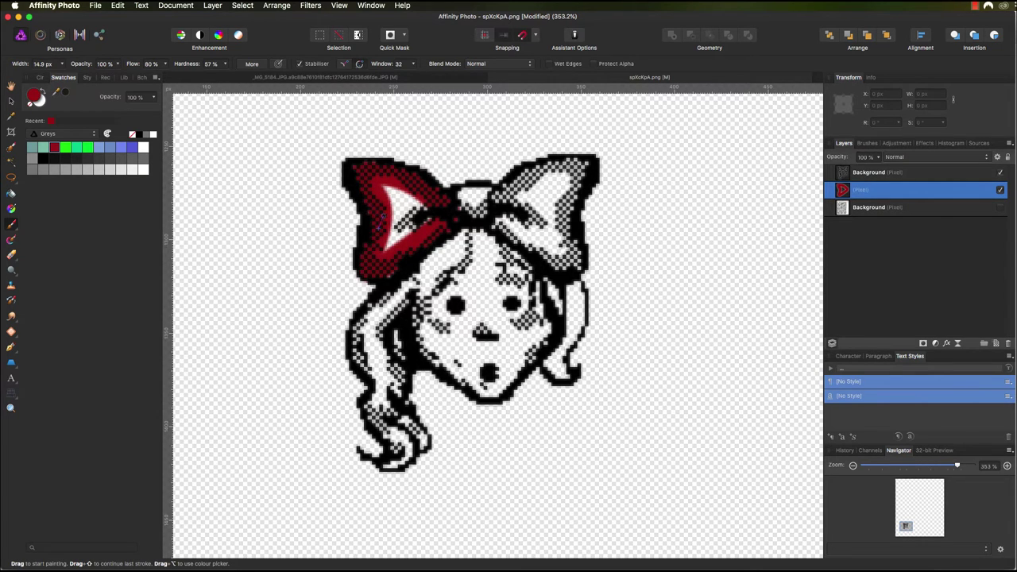
mouse_move(383, 216)
left_mouse_down()
mouse_move(396, 191)
mouse_move(429, 221)
mouse_move(388, 242)
mouse_move(404, 218)
mouse_move(465, 199)
mouse_move(491, 204)
mouse_move(528, 182)
mouse_move(527, 170)
mouse_move(513, 191)
mouse_move(568, 163)
mouse_move(579, 165)
mouse_move(556, 202)
mouse_move(576, 181)
mouse_move(558, 242)
mouse_move(570, 208)
left_mouse_up()
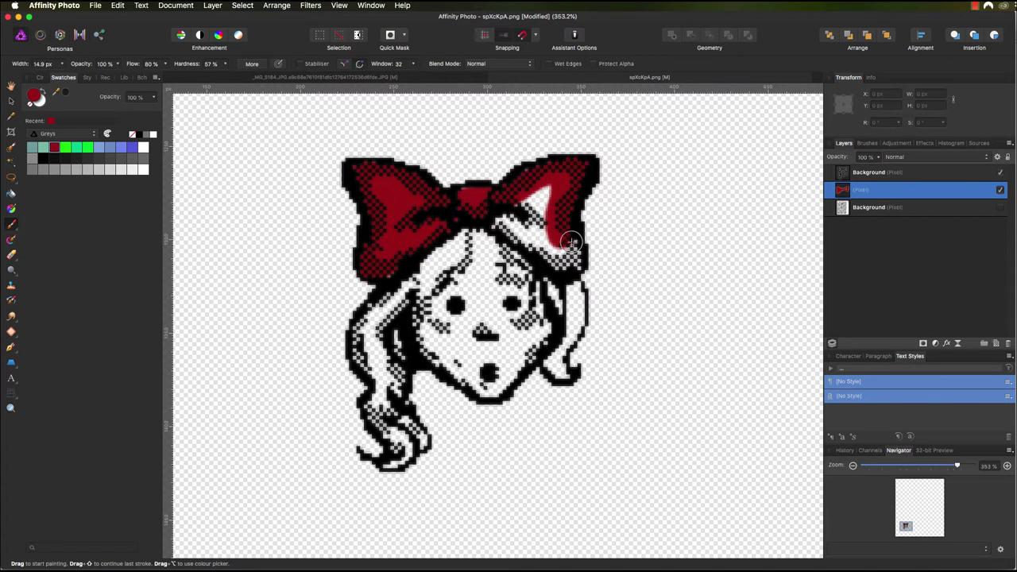
mouse_move(561, 227)
left_mouse_down()
mouse_move(574, 263)
mouse_move(502, 225)
mouse_move(529, 240)
mouse_move(520, 213)
mouse_move(545, 192)
mouse_move(543, 227)
mouse_move(516, 210)
left_mouse_up()
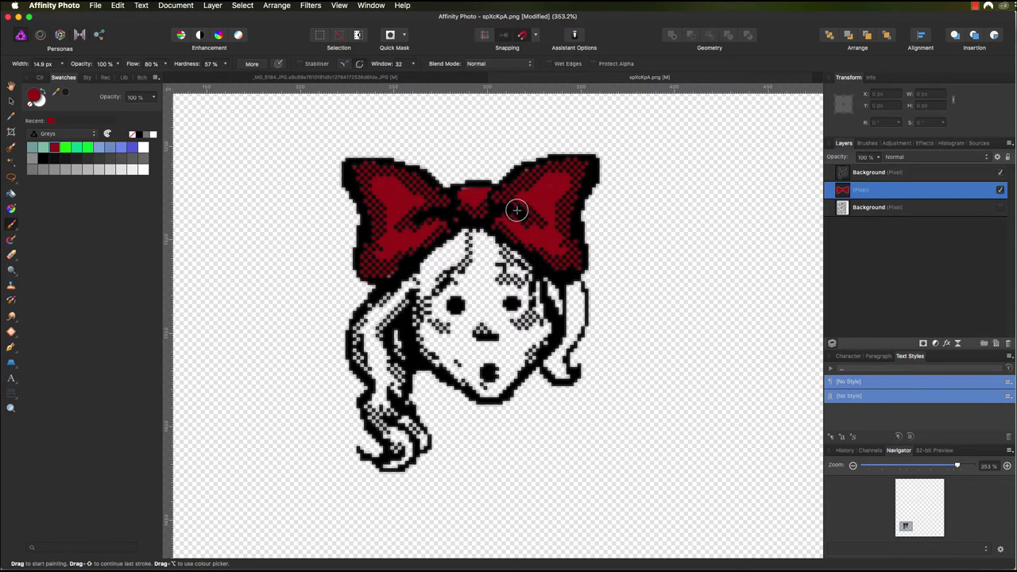
Step: Pick a light pink and paint the girl's face on a new pixel layer
double_click(34, 96)
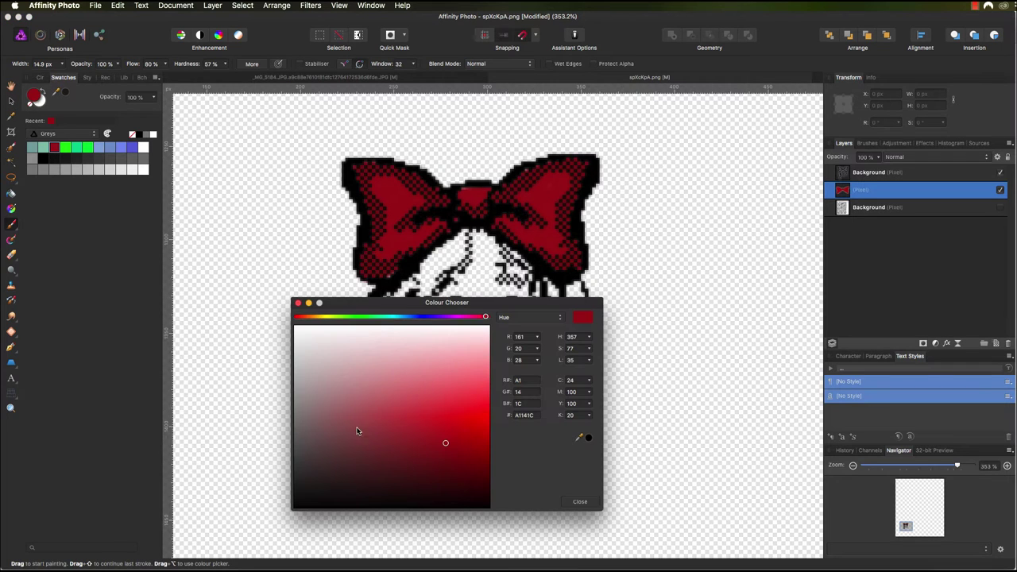
mouse_move(357, 431)
left_mouse_down()
mouse_move(368, 400)
mouse_move(343, 385)
left_mouse_up()
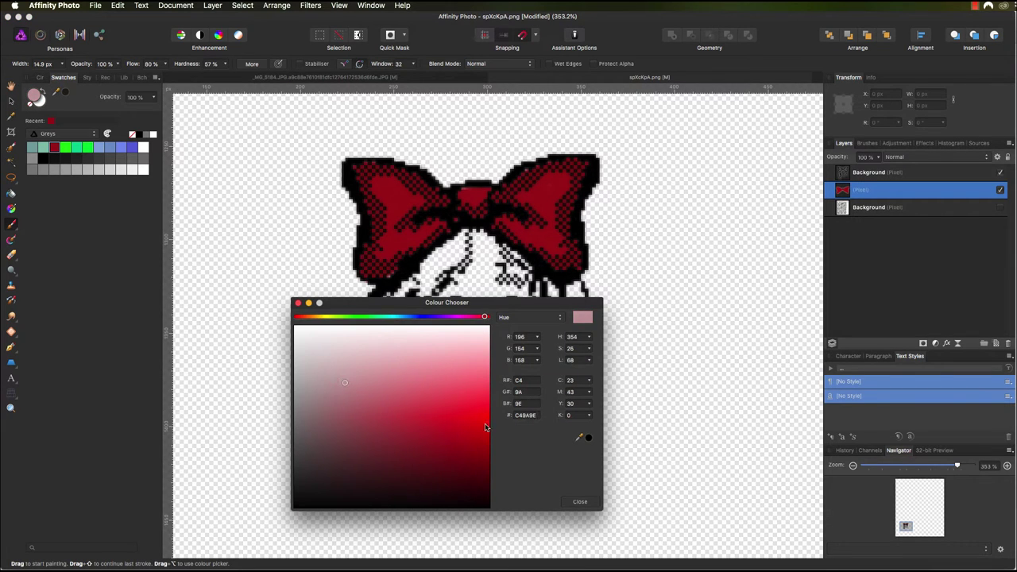
left_click(580, 502)
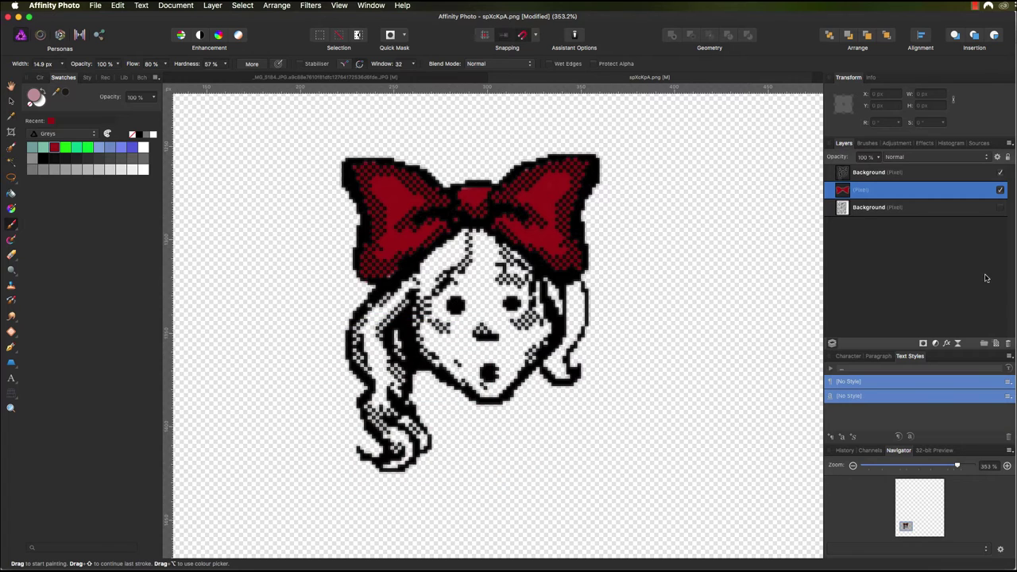
left_click(997, 344)
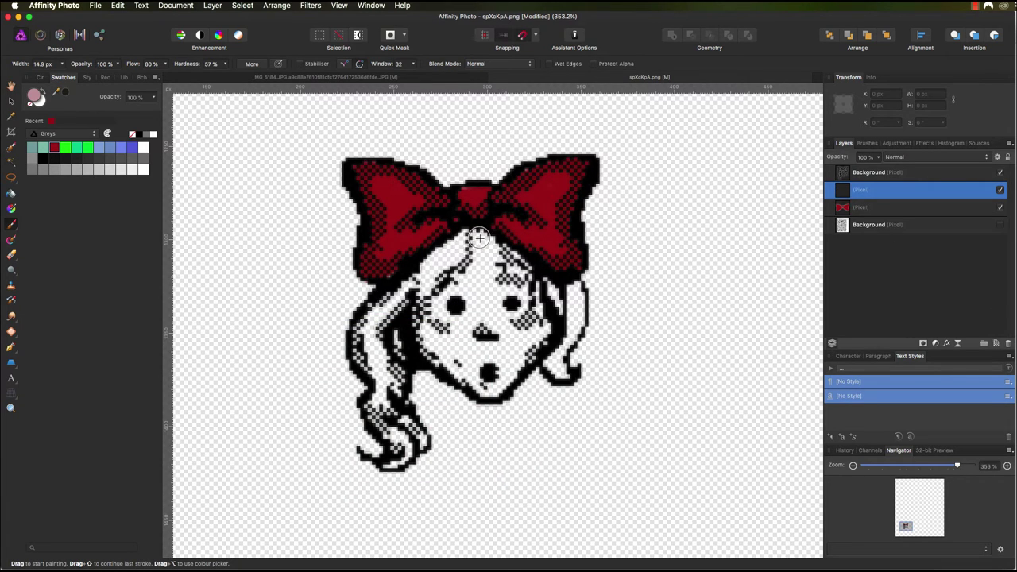
mouse_move(479, 236)
left_mouse_down()
mouse_move(479, 262)
mouse_move(425, 319)
mouse_move(426, 349)
mouse_move(482, 387)
mouse_move(537, 344)
mouse_move(545, 316)
mouse_move(483, 238)
mouse_move(526, 274)
mouse_move(465, 302)
mouse_move(433, 341)
mouse_move(505, 355)
mouse_move(525, 294)
mouse_move(513, 350)
mouse_move(481, 278)
mouse_move(465, 339)
mouse_move(497, 322)
mouse_move(488, 298)
mouse_move(484, 334)
mouse_move(484, 312)
mouse_move(531, 288)
left_mouse_up()
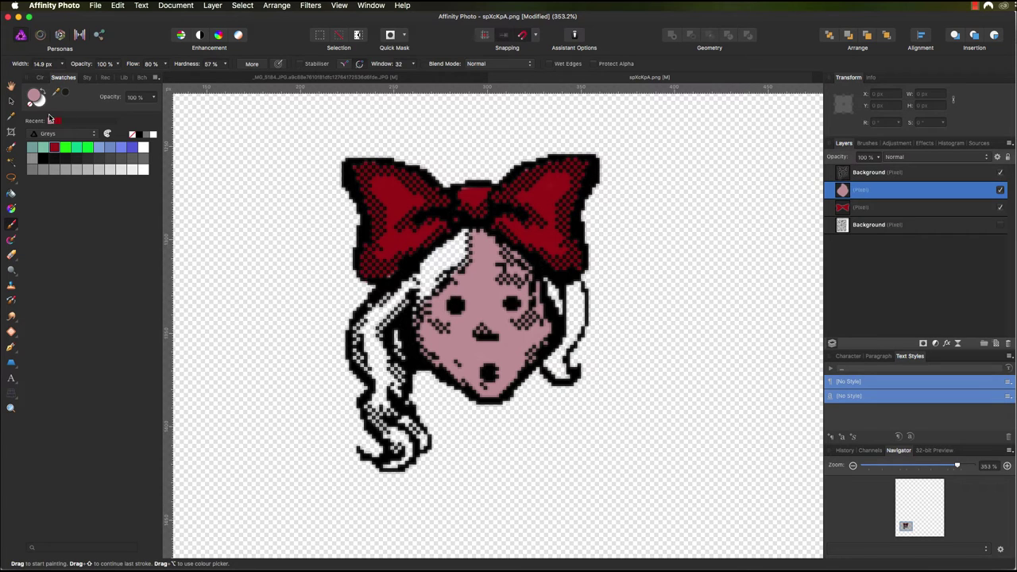
Step: Choose a bright gold brush colour in the Colour Chooser
left_click(34, 96)
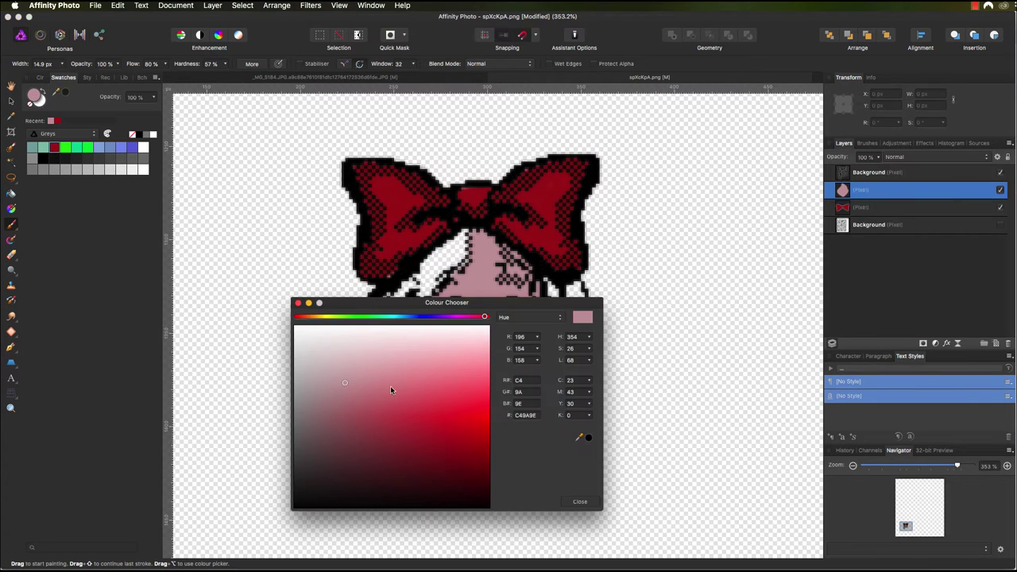
left_click_drag(324, 318, 321, 319)
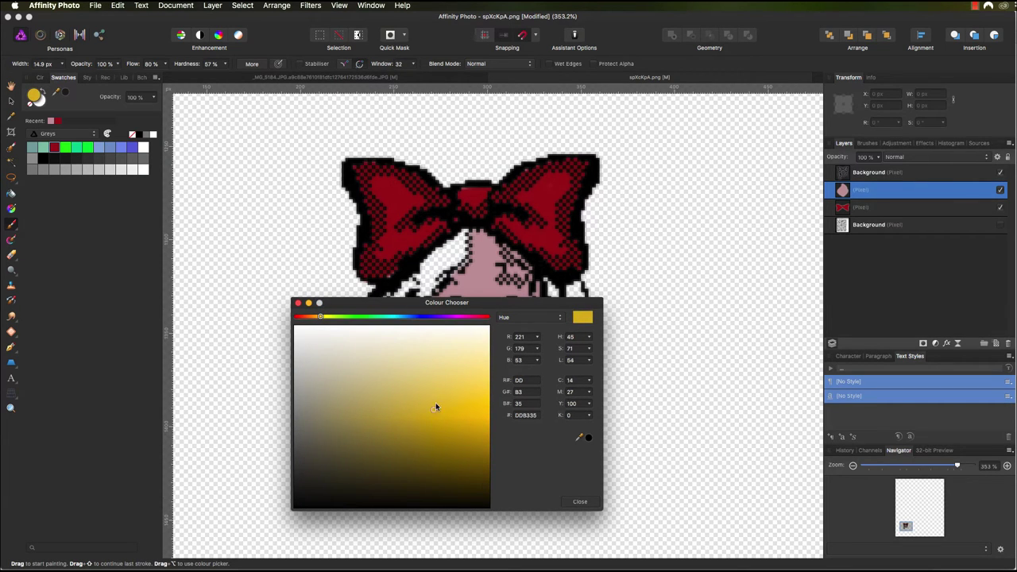
left_click_drag(436, 402, 443, 400)
left_click(582, 502)
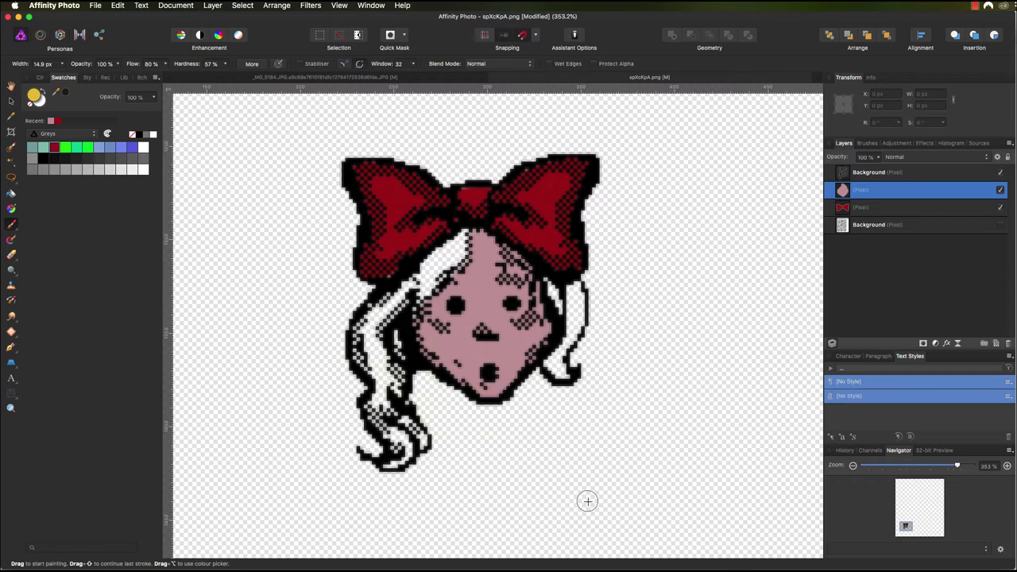
Step: On a new pixel layer, paint yellow on the hair on both sides of the face with a slightly smaller brush
left_click(997, 343)
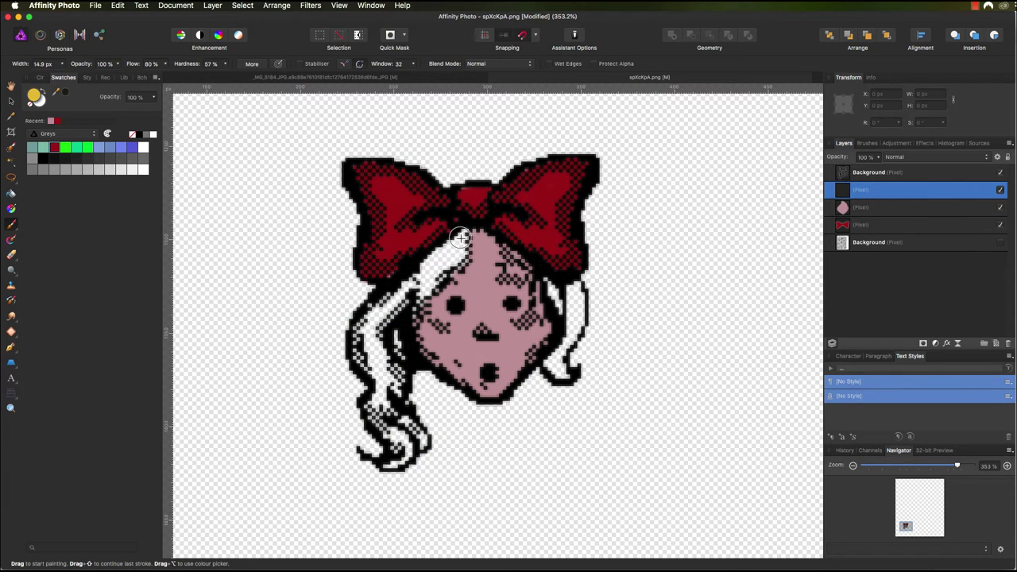
key("bracketleft")
mouse_move(462, 233)
left_mouse_down()
mouse_move(422, 291)
mouse_move(432, 268)
mouse_move(361, 332)
mouse_move(374, 415)
mouse_move(400, 445)
mouse_move(403, 461)
mouse_move(387, 463)
mouse_move(426, 434)
mouse_move(392, 410)
mouse_move(421, 439)
mouse_move(398, 401)
mouse_move(398, 311)
mouse_move(389, 306)
mouse_move(370, 345)
mouse_move(383, 398)
mouse_move(387, 314)
mouse_move(400, 377)
left_mouse_up()
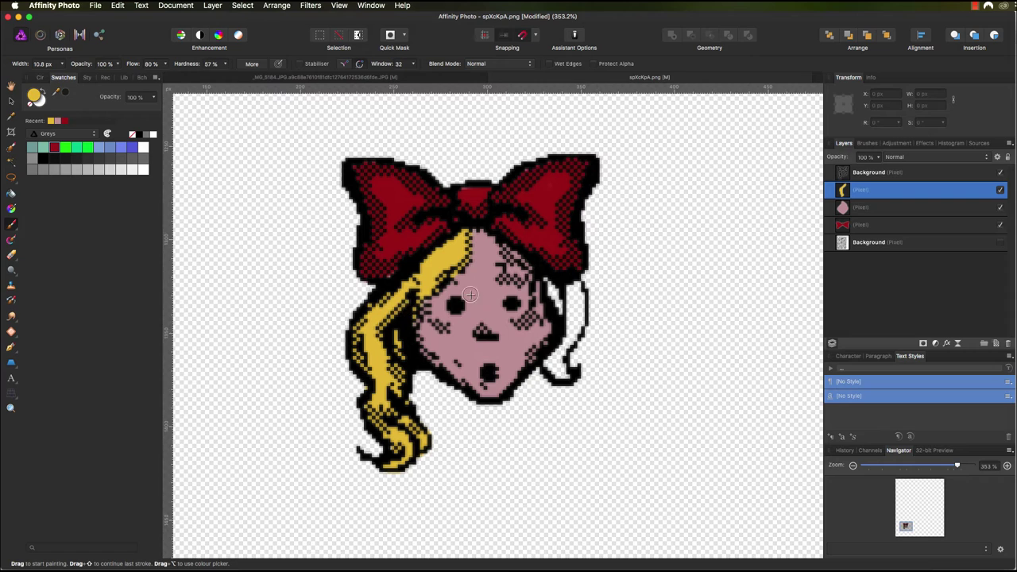
mouse_move(544, 278)
left_mouse_down()
mouse_move(566, 301)
mouse_move(575, 296)
mouse_move(575, 323)
mouse_move(550, 362)
mouse_move(561, 374)
left_mouse_up()
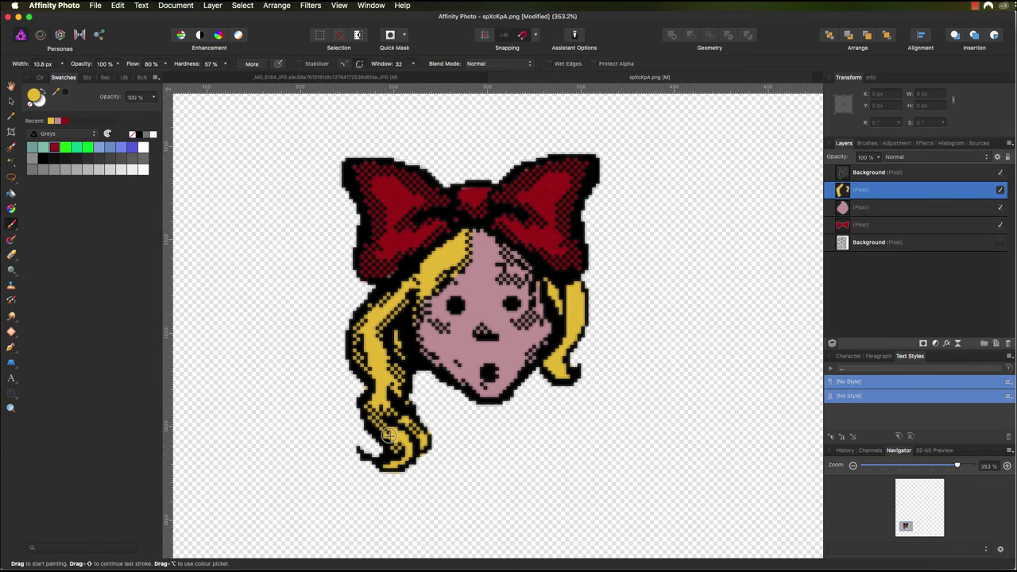
left_click(10, 256)
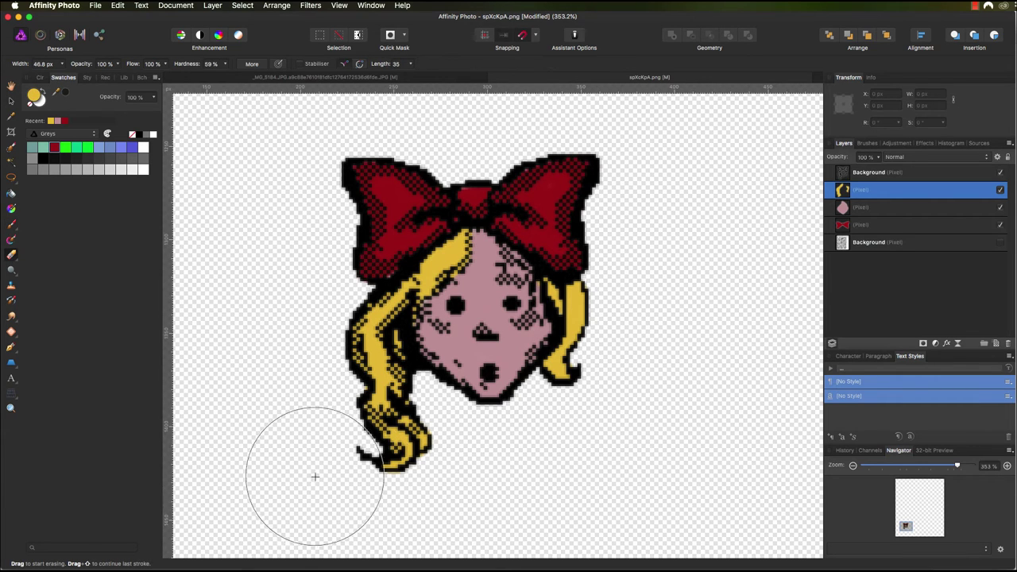
key("bracketleft")
key("bracketleft")
key("bracketleft")
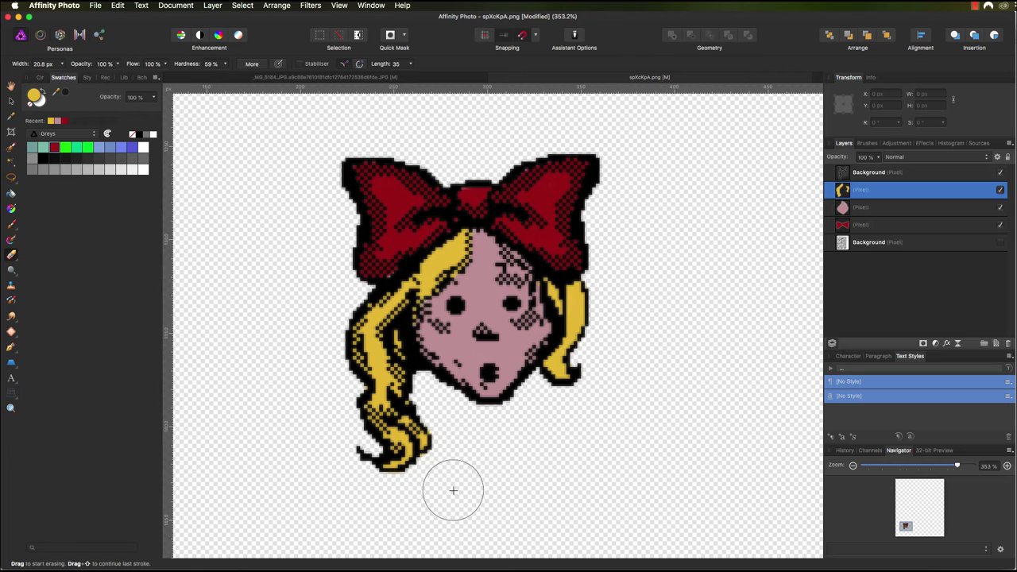
key("bracketleft")
key("bracketleft")
key("bracketleft")
key("bracketleft")
key("bracketleft")
key("bracketleft")
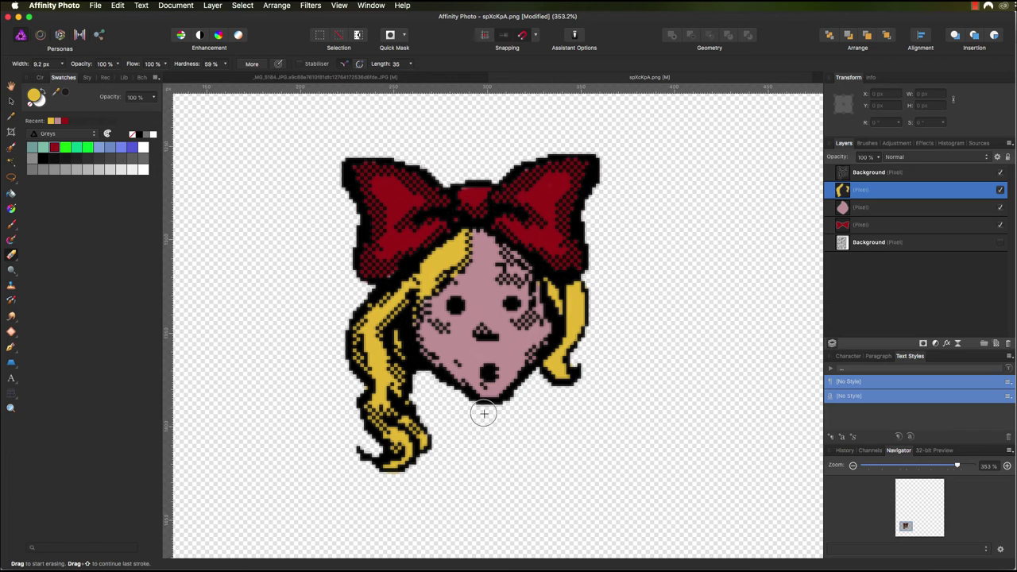
left_click(1000, 190)
left_click(1001, 208)
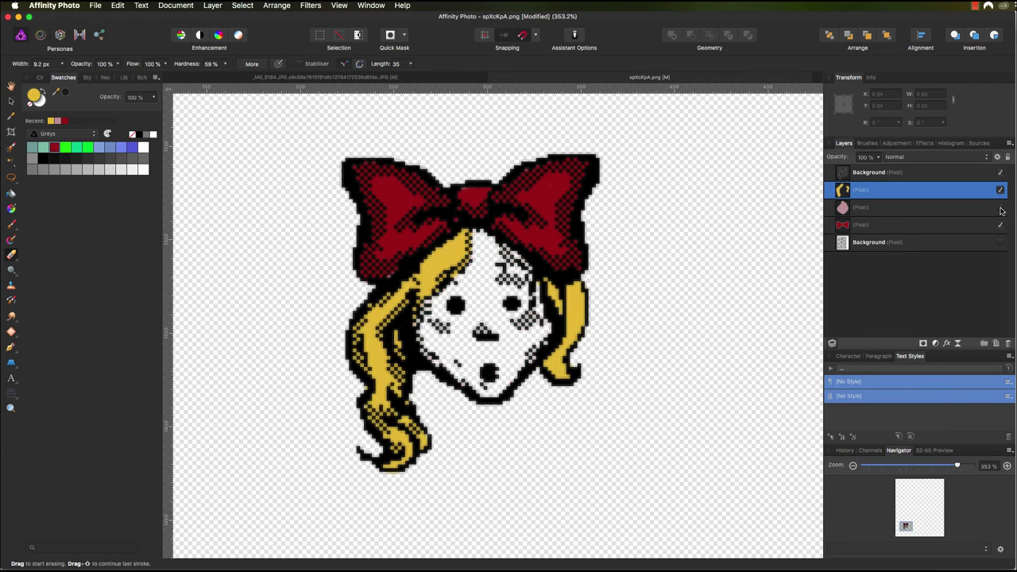
left_click(1001, 208)
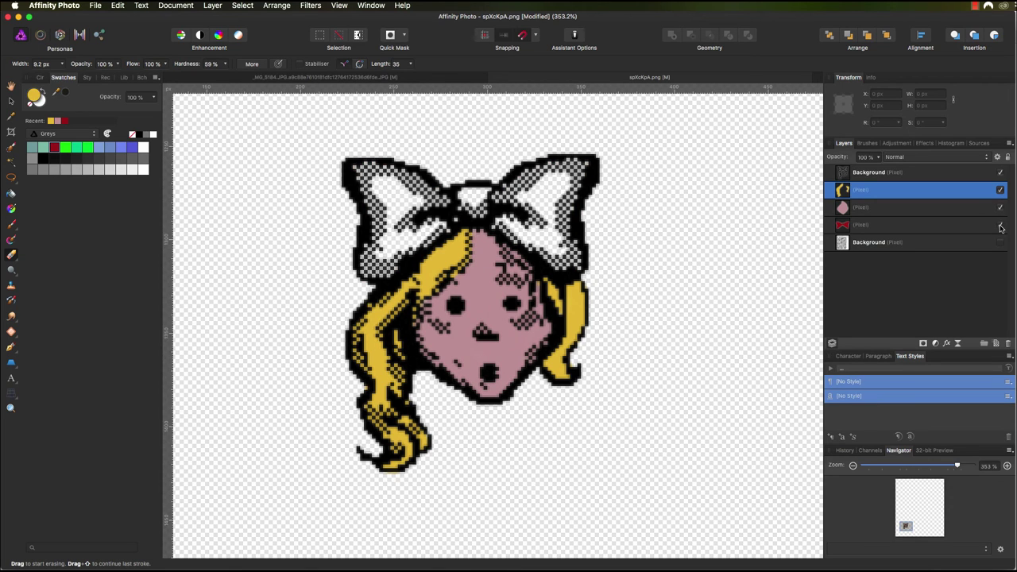
left_click(1001, 225)
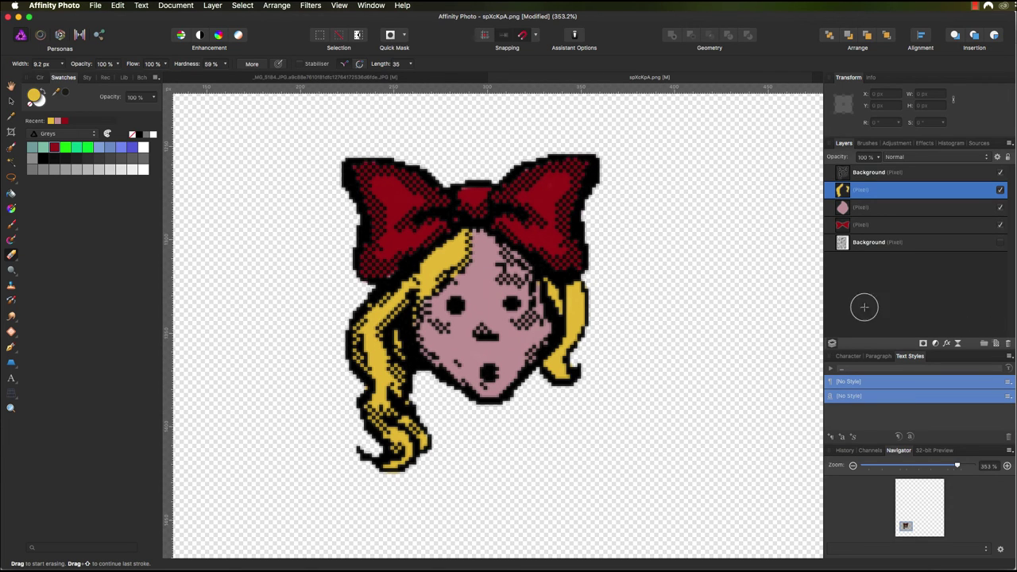
Step: Zoom out, marquee-select the line art, bow, face and hair layers, and group them with Cmd+G
left_click_drag(957, 469, 926, 469)
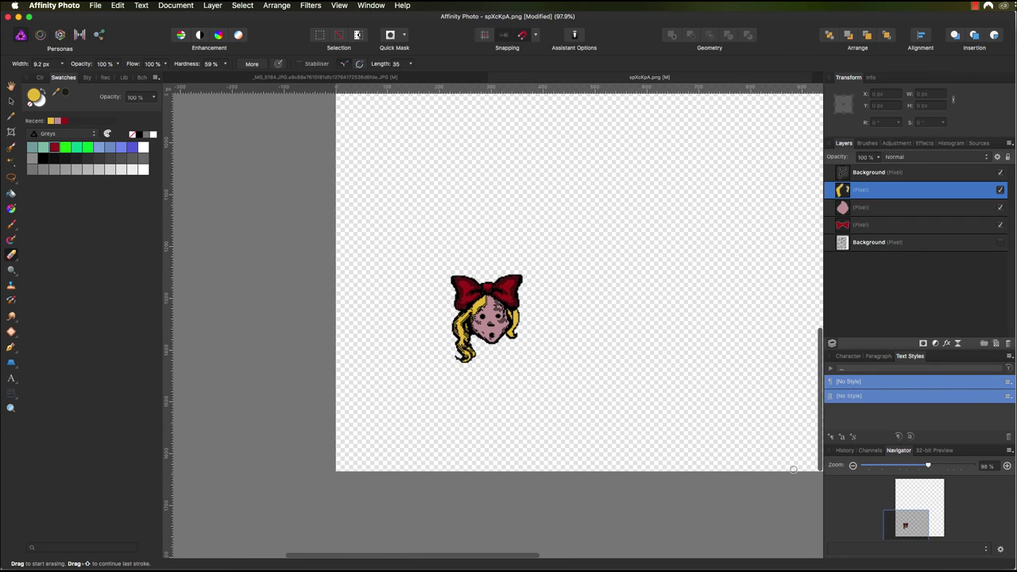
left_click(12, 101)
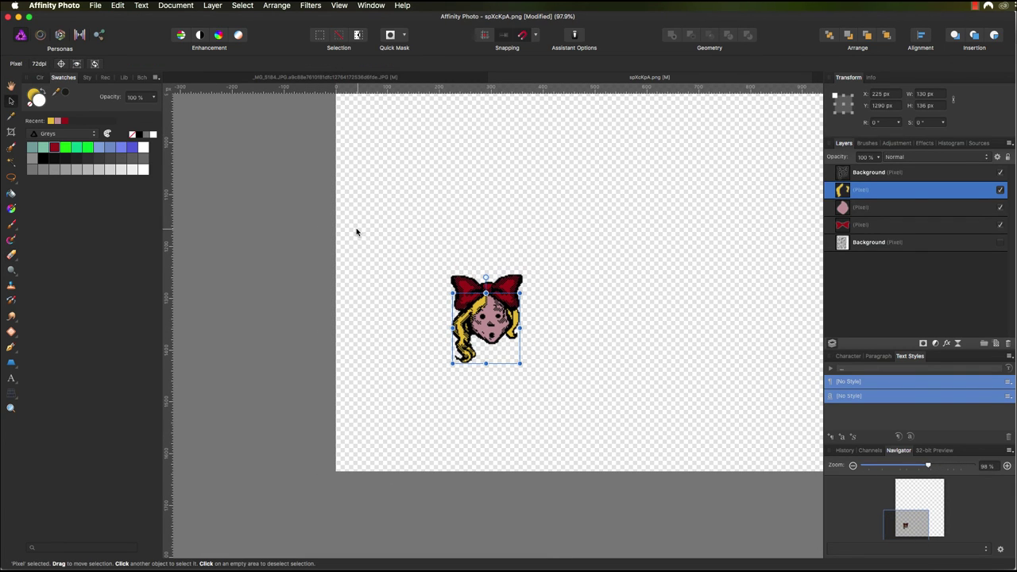
left_click_drag(398, 245, 581, 401)
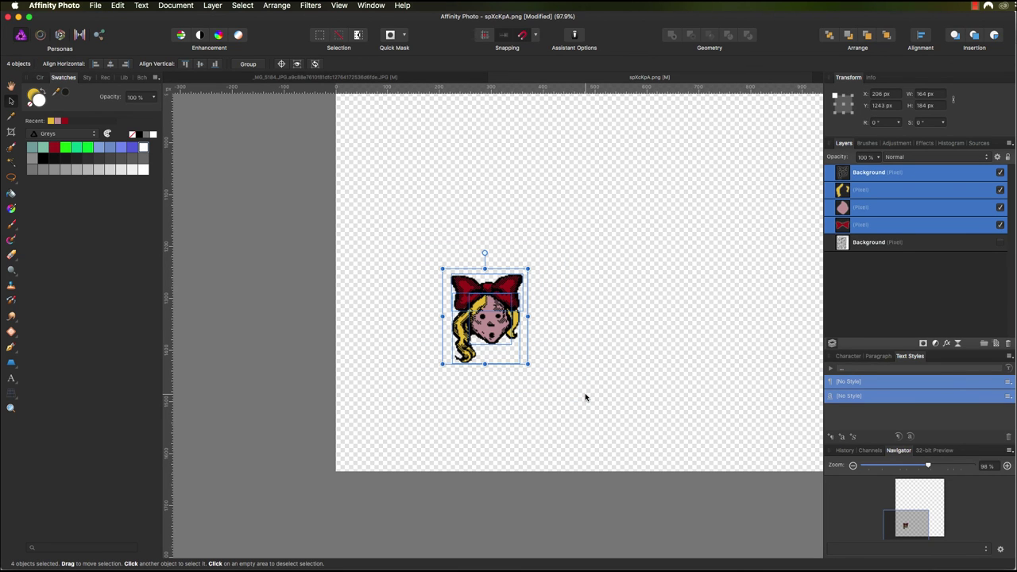
key("super+g")
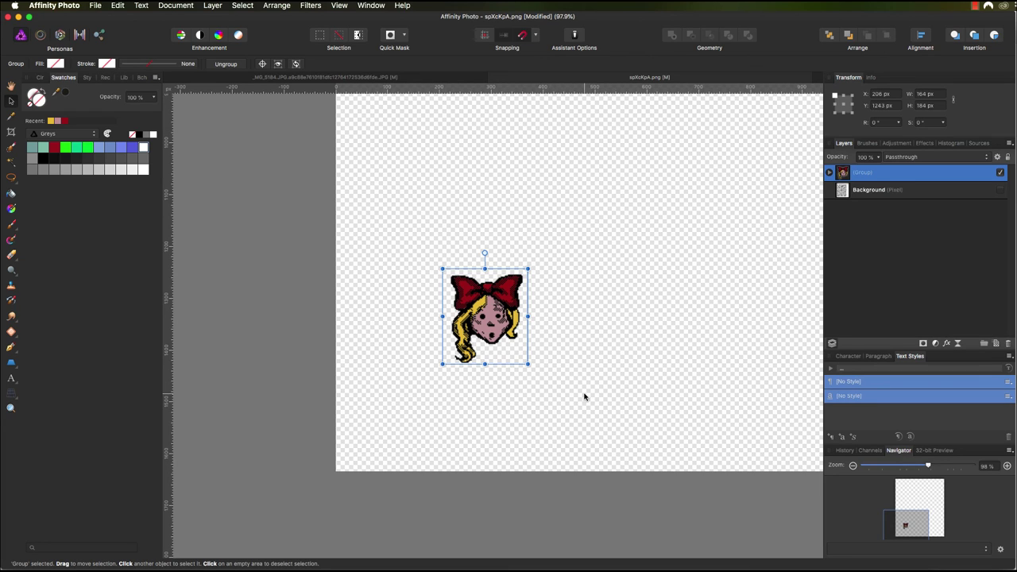
left_click(975, 7)
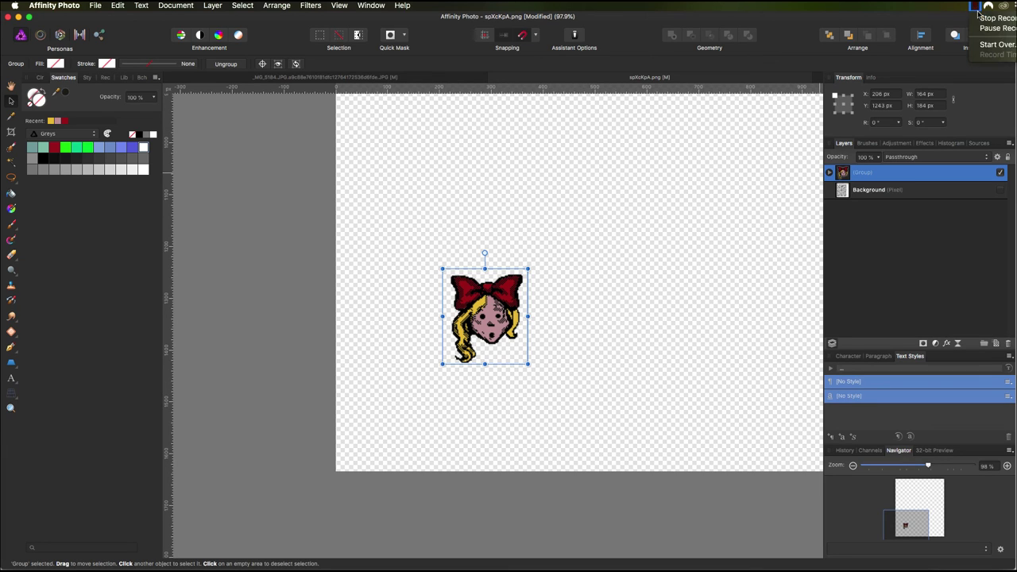